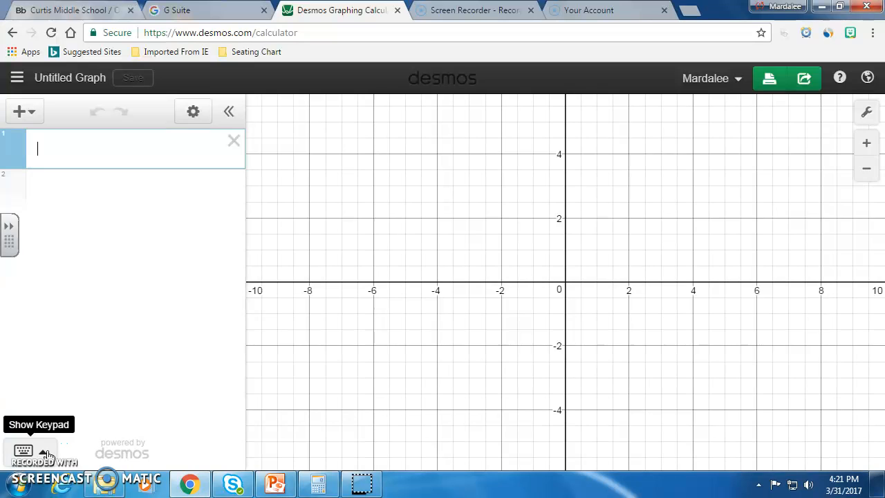
left_click(31, 112)
left_click(40, 263)
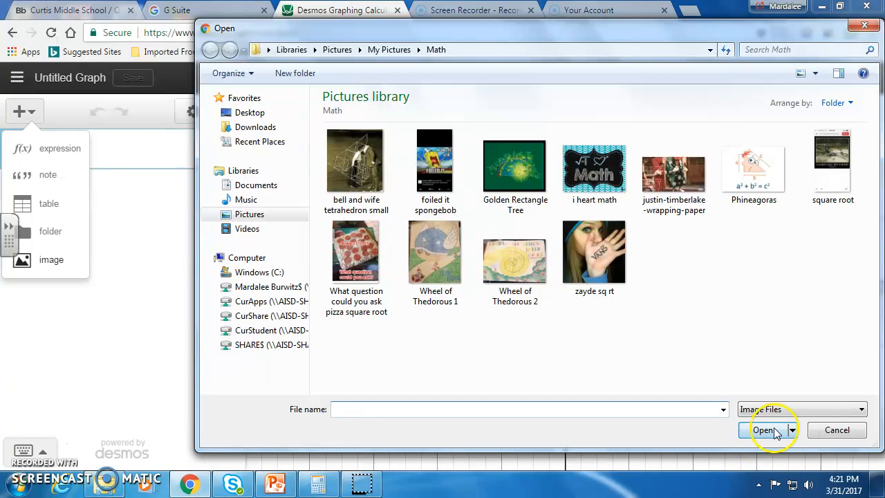
left_click(838, 430)
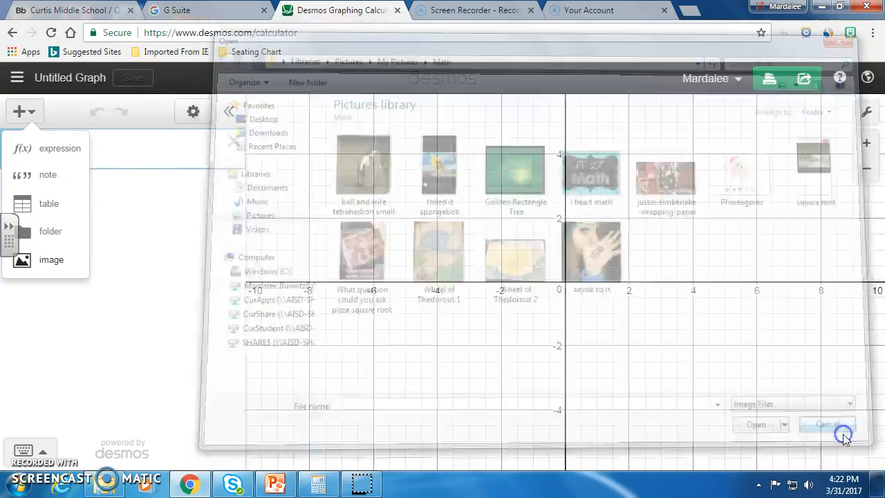
Open the saved graph "dog on a roof"
left_click(16, 78)
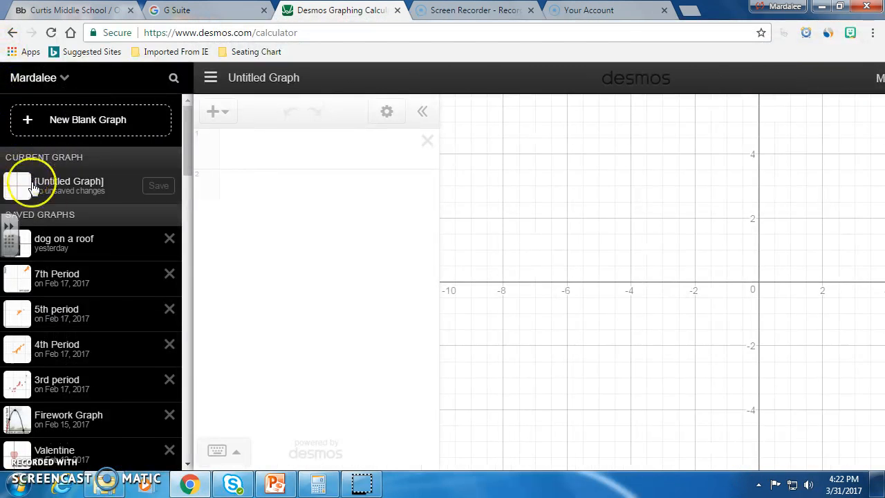
left_click(49, 239)
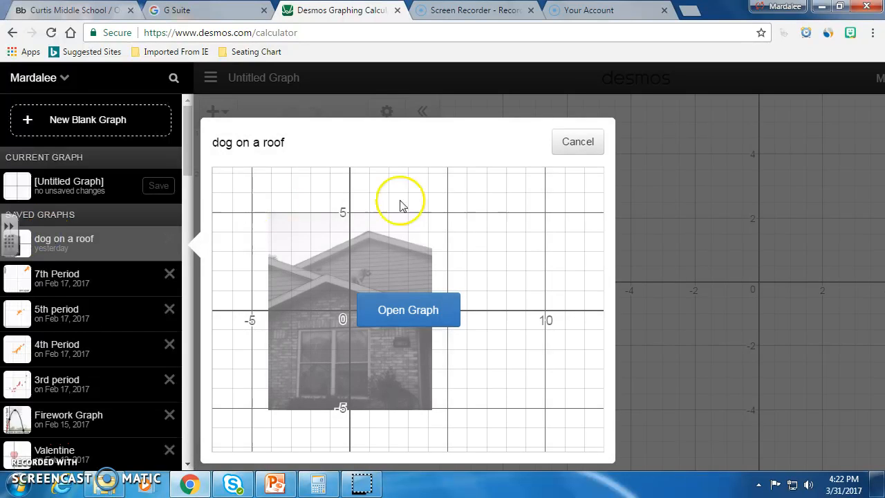
left_click(416, 325)
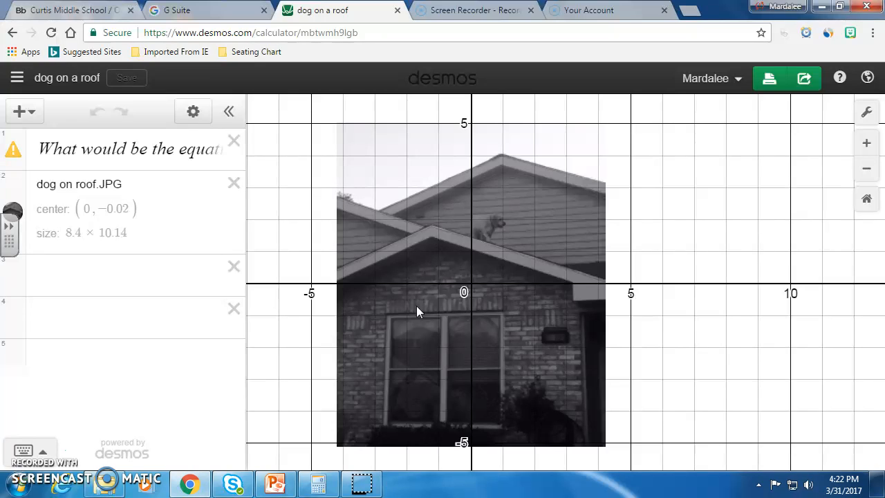
Resize the dog on roof.JPG image on the graph to about 9.03 wide by 9.9 high
left_click(511, 339)
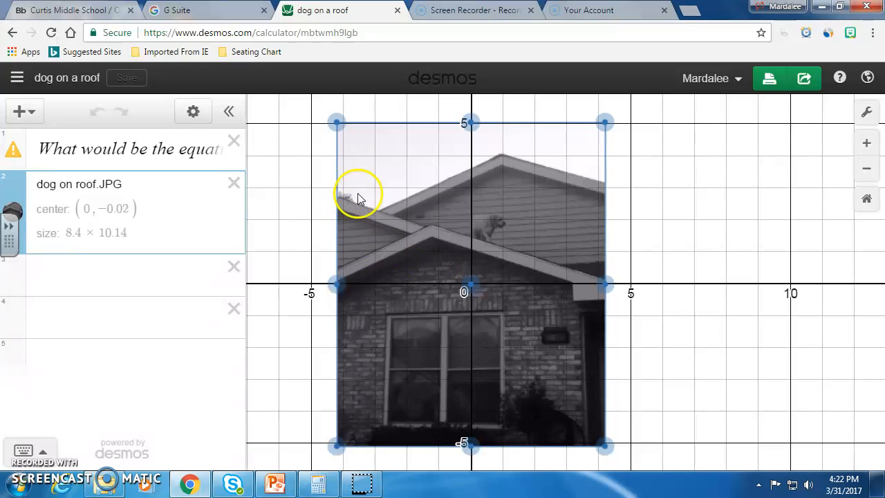
mouse_move(336, 122)
left_mouse_down()
mouse_move(304, 104)
mouse_move(341, 117)
left_mouse_up()
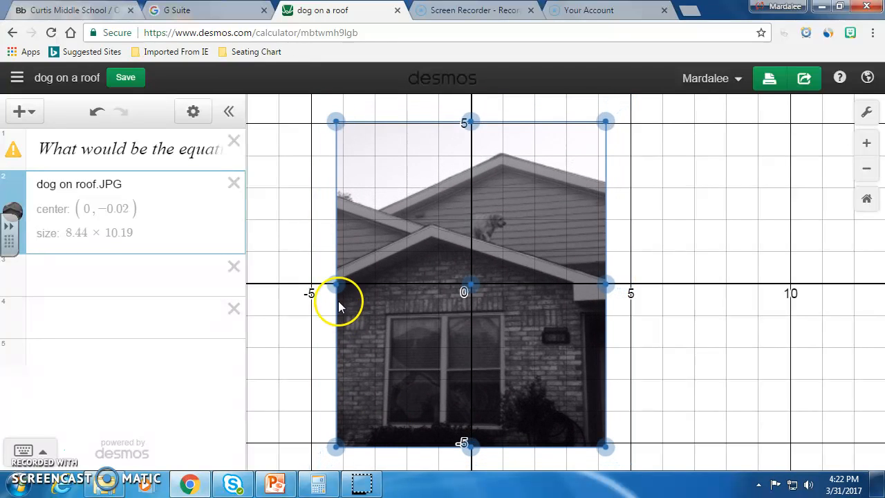
mouse_move(336, 284)
left_mouse_down()
mouse_move(294, 283)
mouse_move(327, 283)
left_mouse_up()
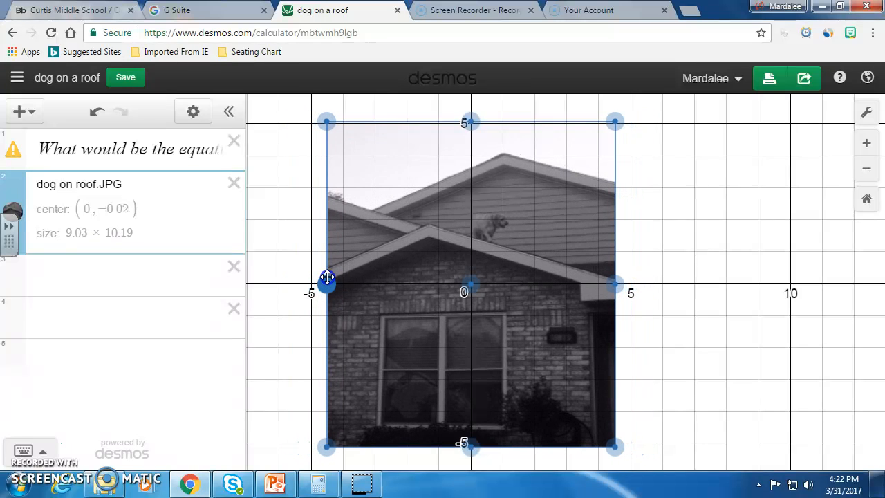
mouse_move(470, 122)
left_mouse_down()
mouse_move(471, 100)
mouse_move(470, 125)
left_mouse_up()
Move the roof image so the lower roof's peak sits on the y-axis at 2, with the image centered at about (1.33, 0.2)
left_click(469, 283)
left_click_drag(469, 284, 514, 278)
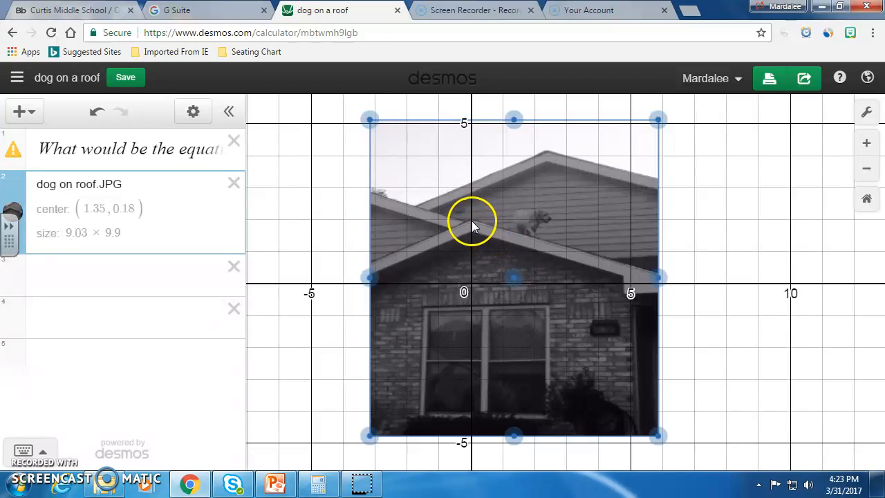
left_click_drag(513, 277, 514, 277)
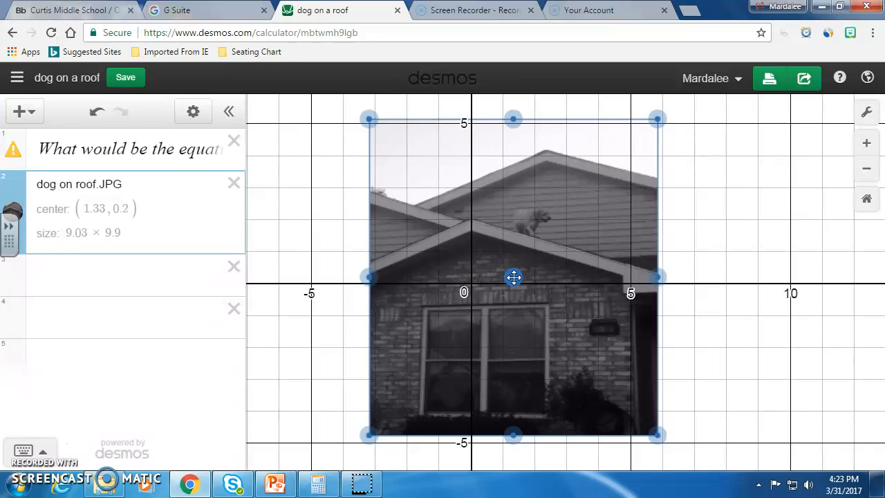
Plot the point (0,2) in the first empty expression line and label it "y-intercept"
left_click(202, 278)
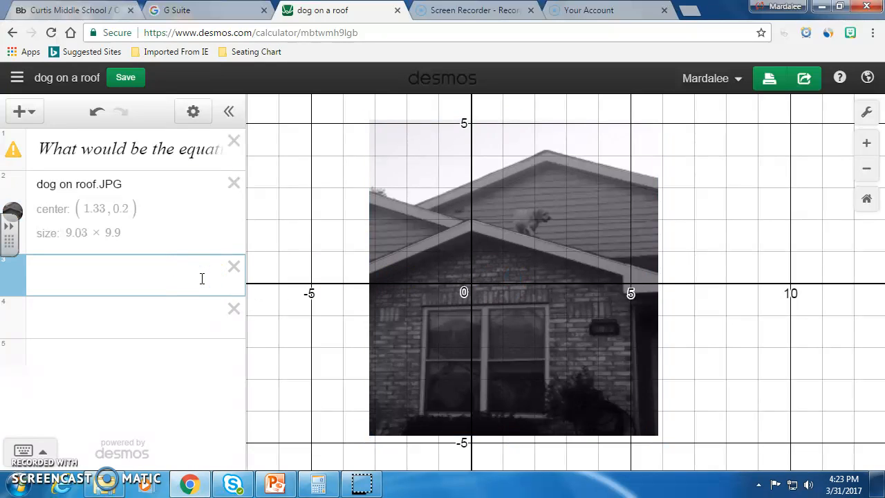
type("(0,2")
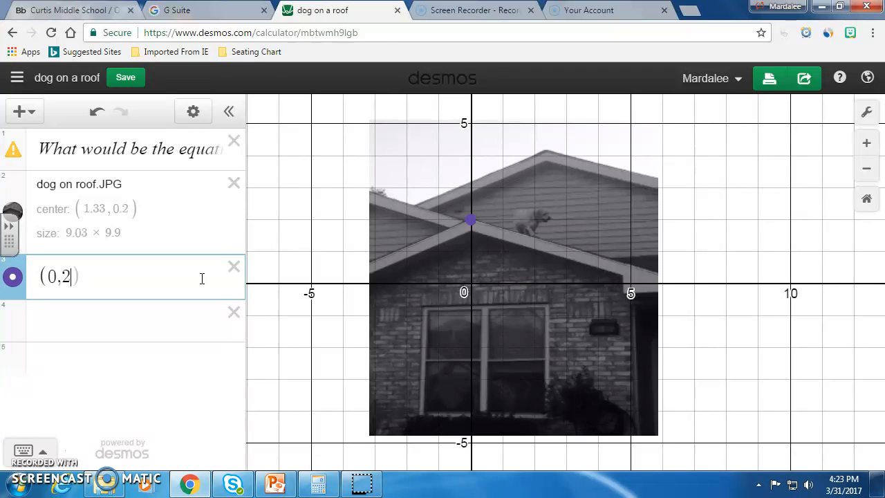
left_click(76, 310)
left_click(47, 309)
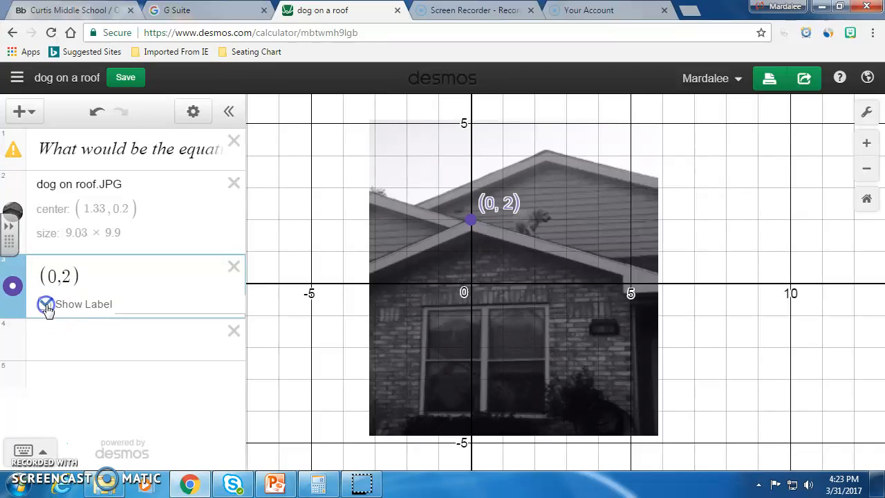
left_click(132, 308)
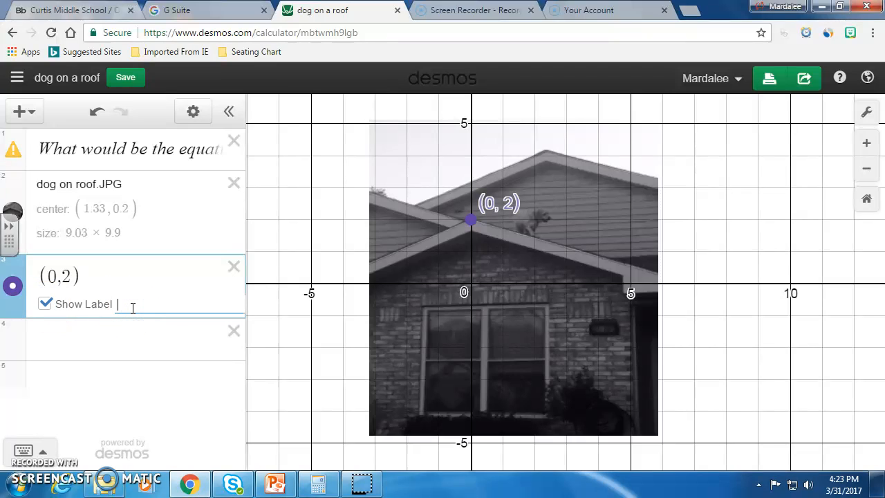
type("y-intercept")
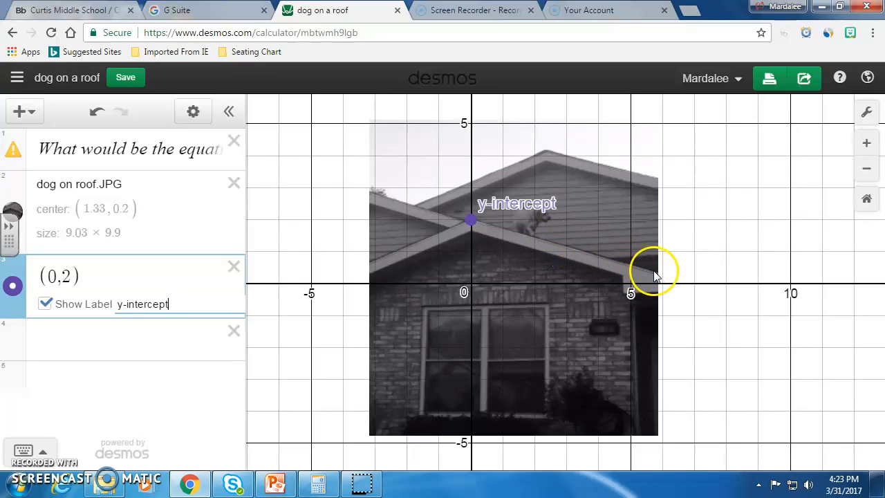
Plot the point (7,0) where the lower roof line would meet the x-axis
left_click(697, 291)
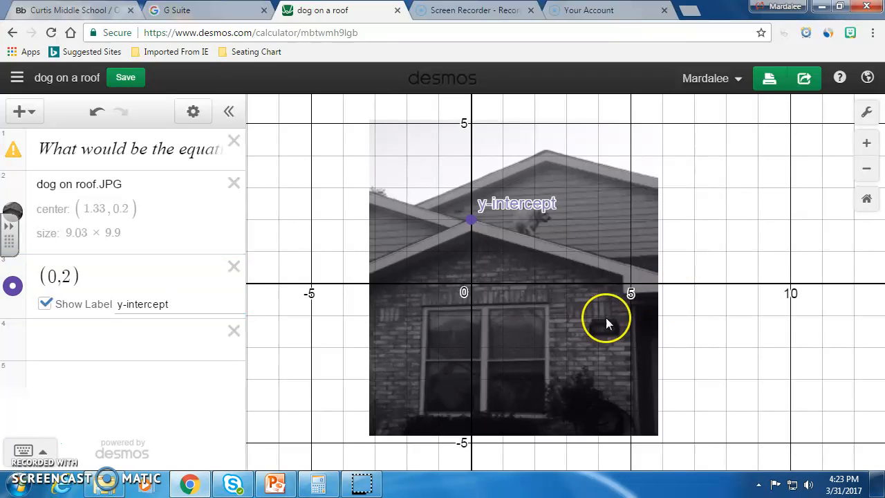
left_click(67, 343)
type("(7,0)")
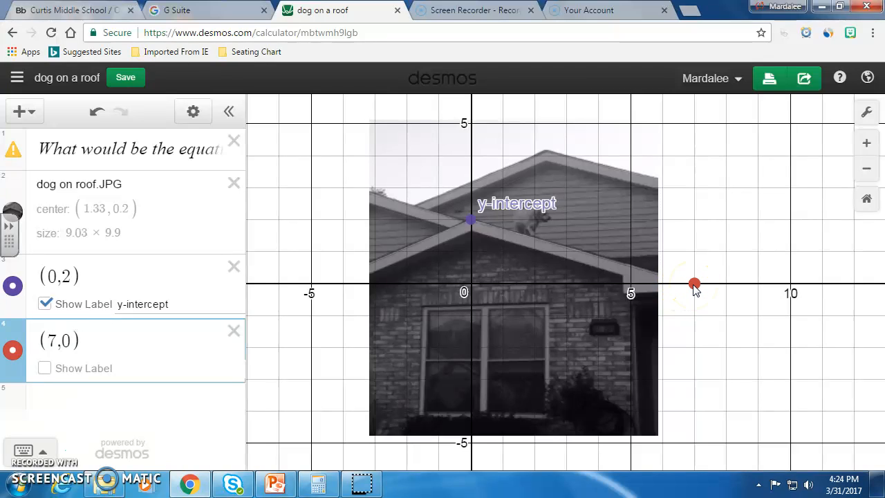
Enter the equation y = mx + b below the points and add sliders for both m and b
left_click(23, 450)
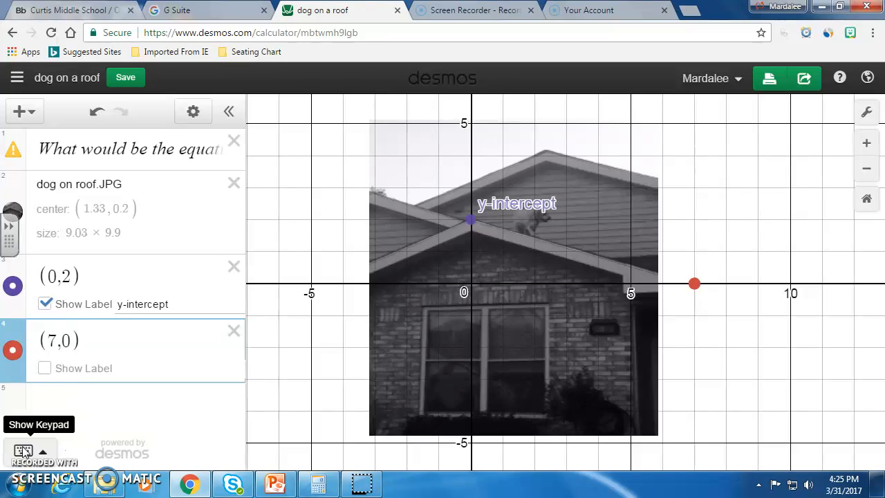
left_click(47, 406)
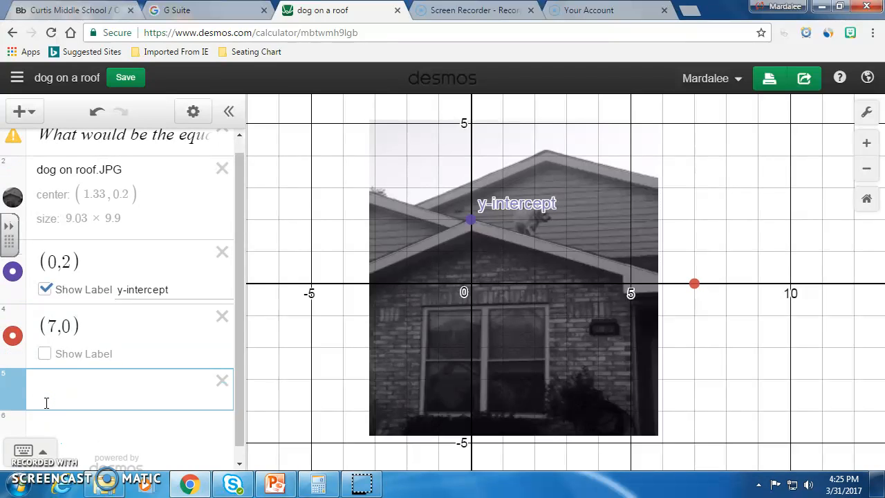
type("y = m")
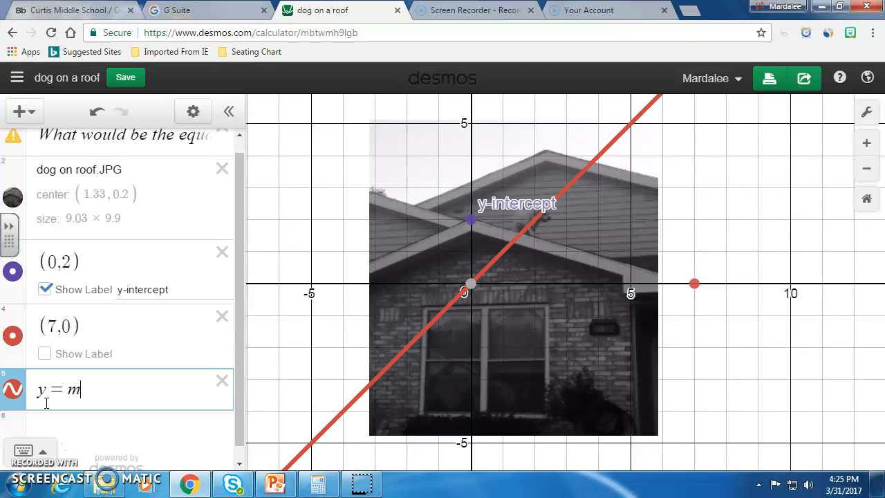
type("x + b")
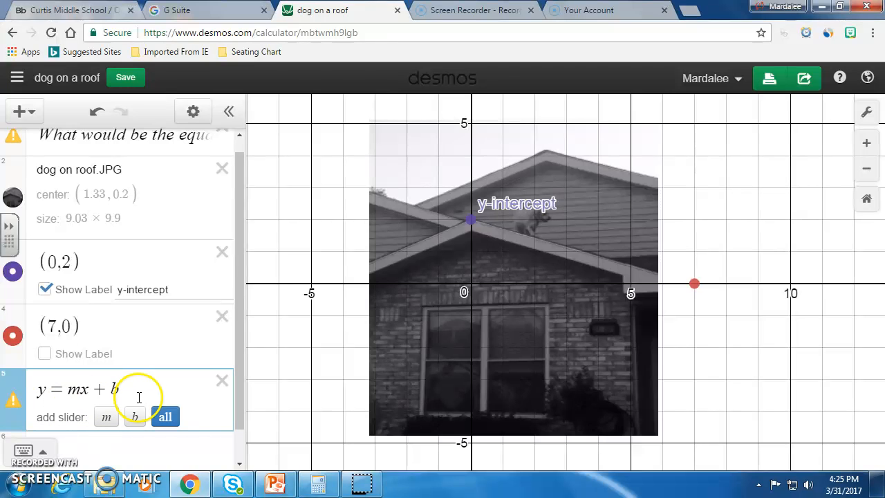
left_click(164, 418)
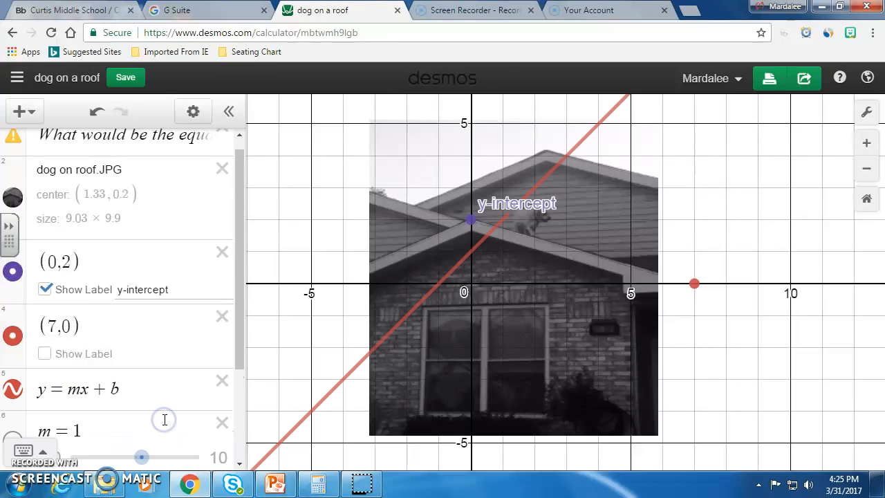
Adjust the sliders to b = 2 and m = −0.3 to fit the line to the roof
left_click_drag(239, 356, 245, 452)
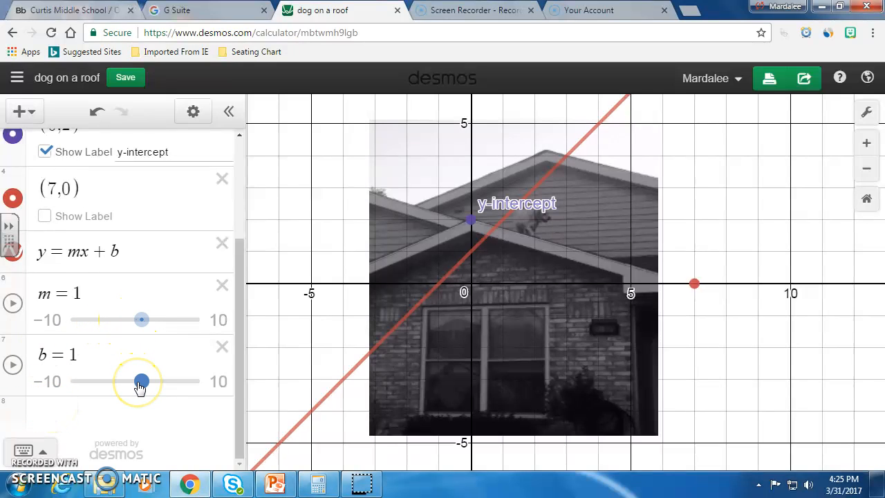
left_click_drag(140, 387, 148, 382)
left_click(142, 320)
left_click_drag(142, 320, 134, 322)
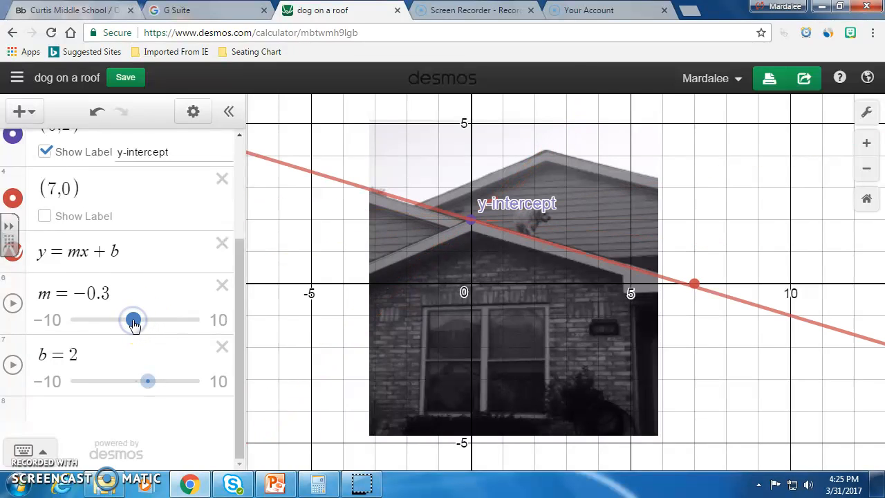
Refine the slope value m to −0.285
left_click(99, 297)
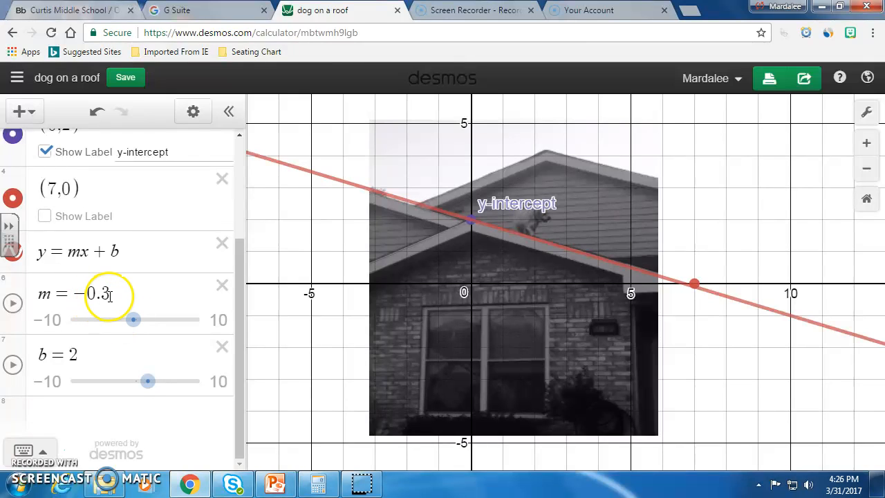
left_click(109, 295)
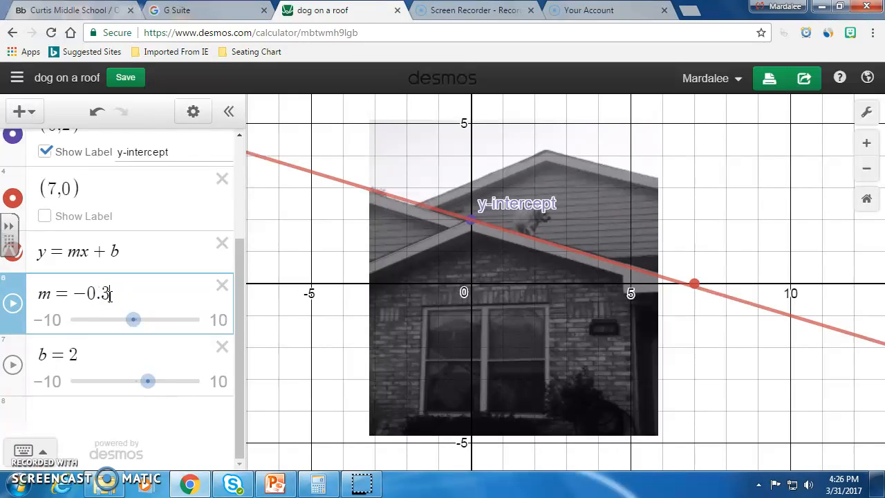
key("BackSpace")
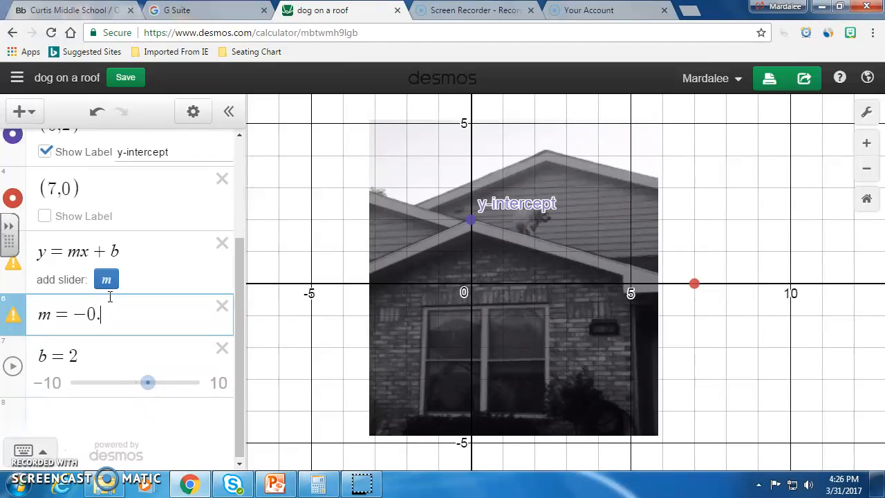
type("28")
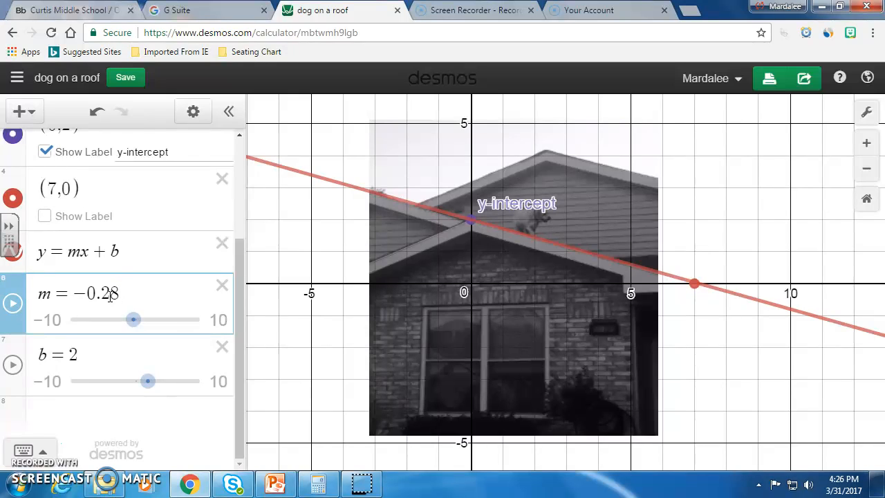
type("5")
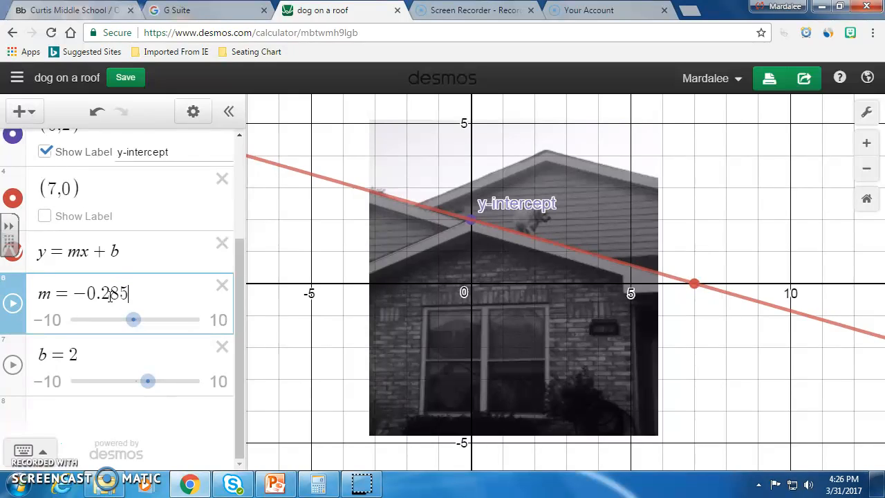